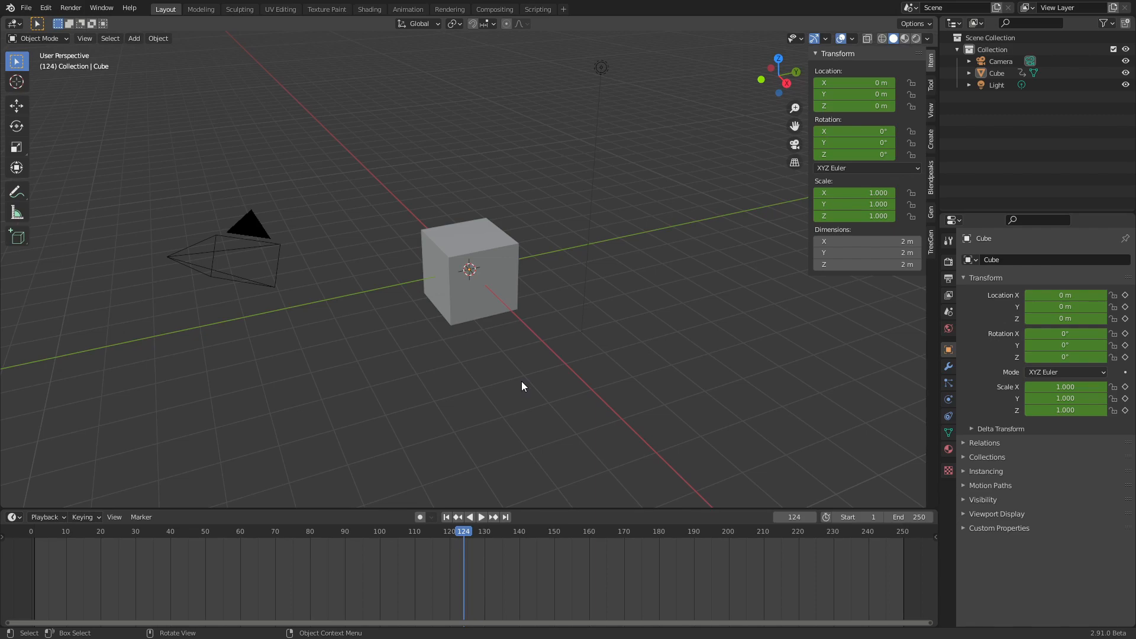
# Open the Goto Frame dialog and move the playhead to frame 150
pyautogui.press('i')
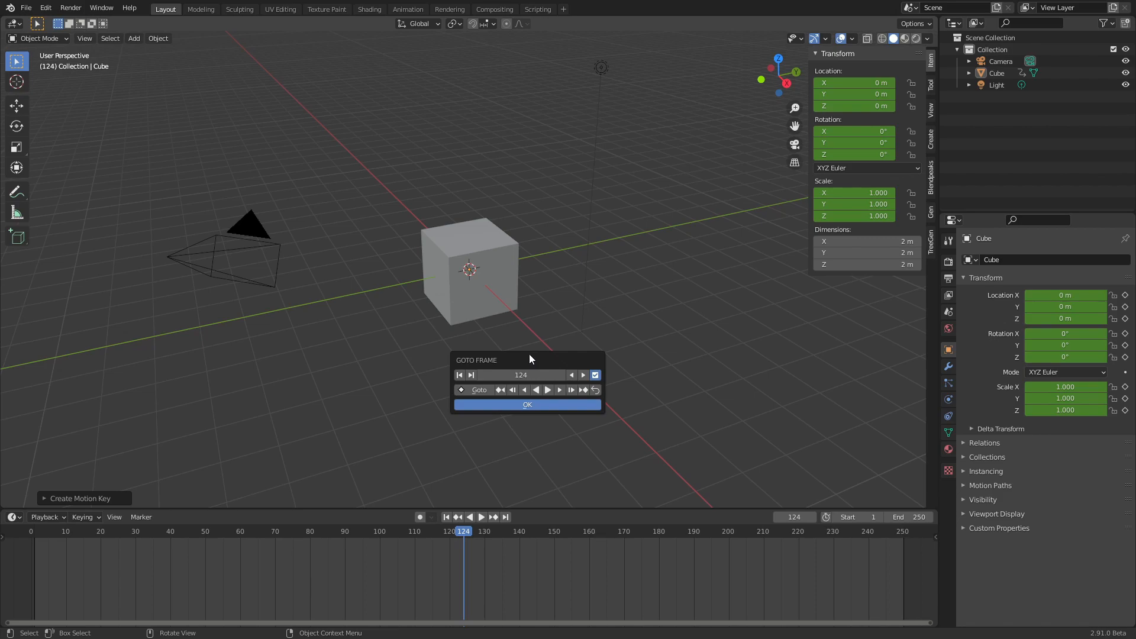
pyautogui.click(547, 375)
pyautogui.write('150')
pyautogui.press('Return')
# Set the Goto Frame value to 100 and send the playhead to that frame
pyautogui.moveTo(521, 375); pyautogui.dragTo(494, 375)
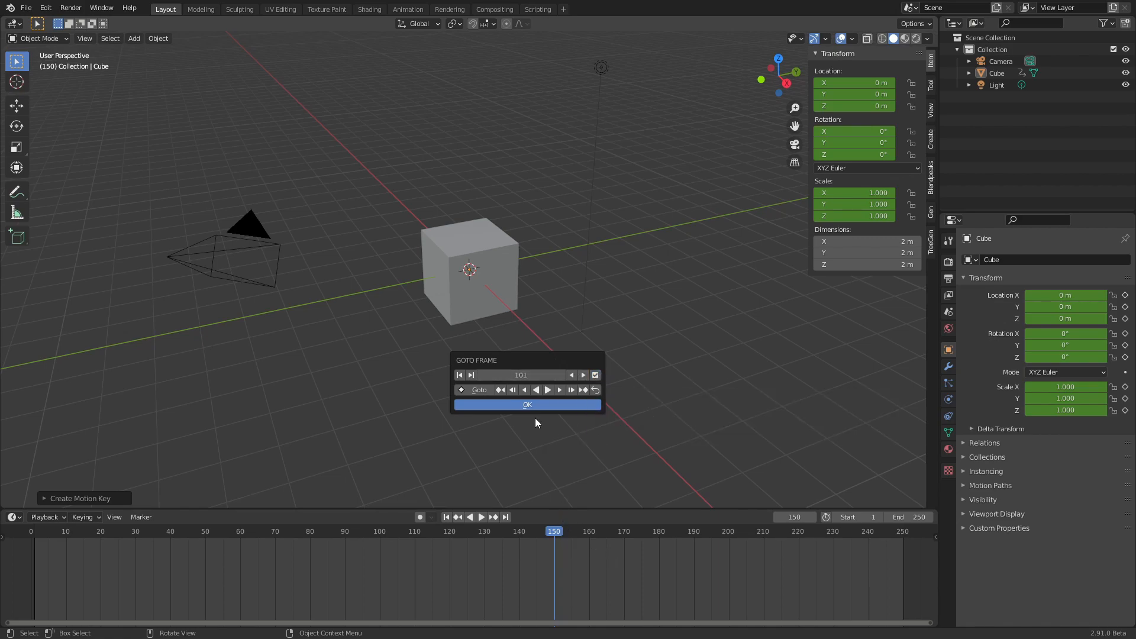
pyautogui.click(534, 376)
pyautogui.press('BackSpace')
pyautogui.write('0')
pyautogui.press('Return')
pyautogui.click(485, 389)
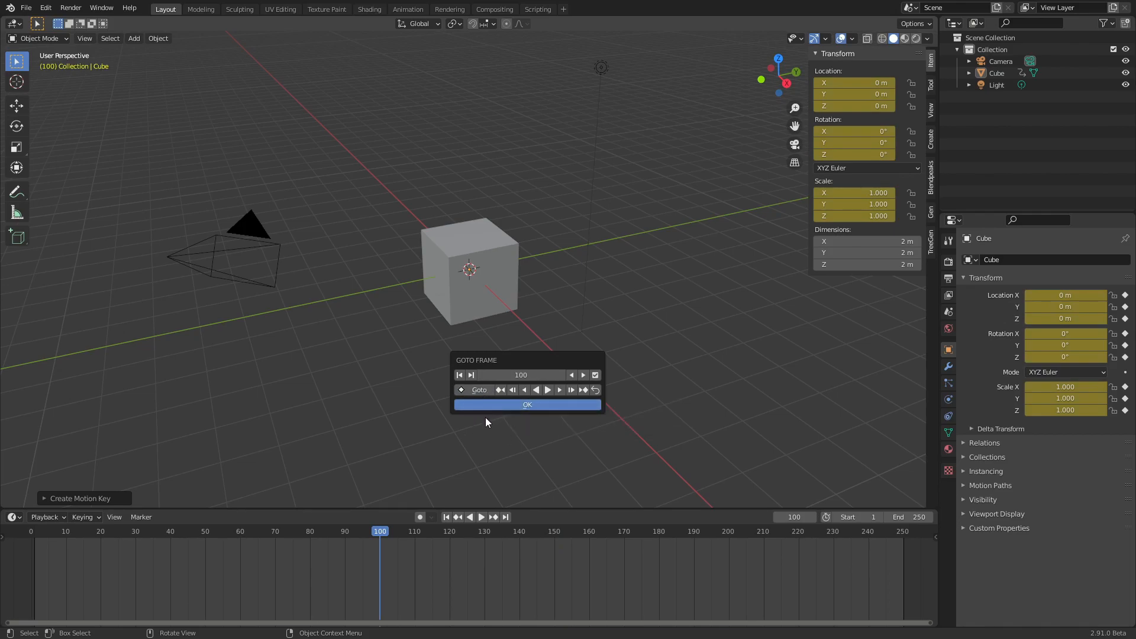
# Jump to the timeline's first and last frames, step single frames backward and forward, and close Goto Frame
pyautogui.click(459, 375)
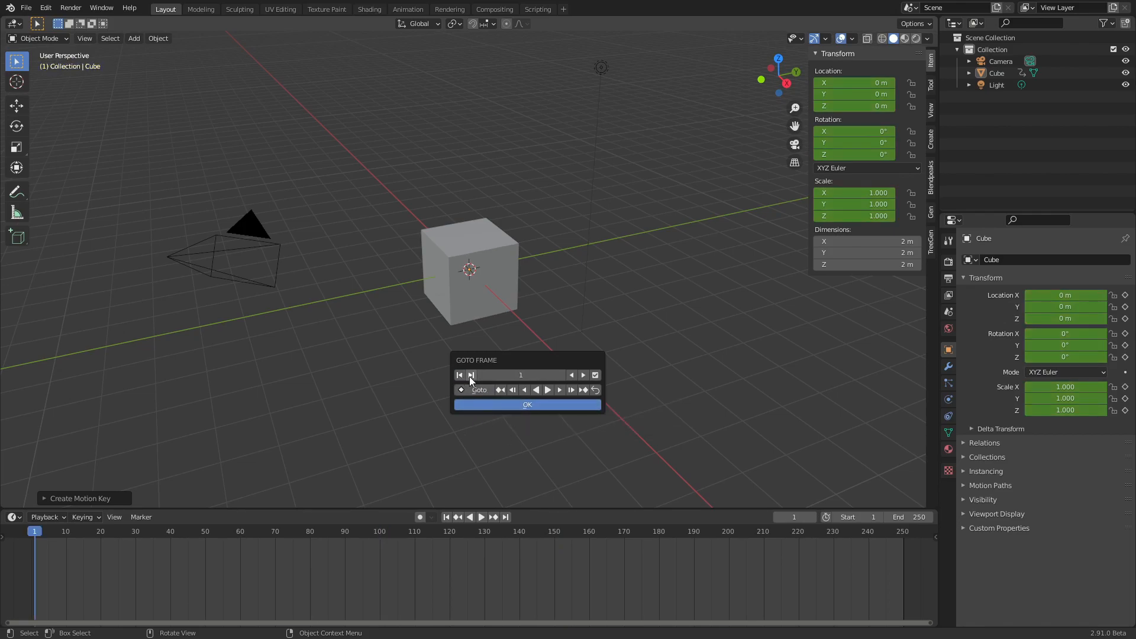
pyautogui.click(471, 375)
pyautogui.doubleClick(572, 375)
pyautogui.click(572, 377)
pyautogui.tripleClick(585, 376)
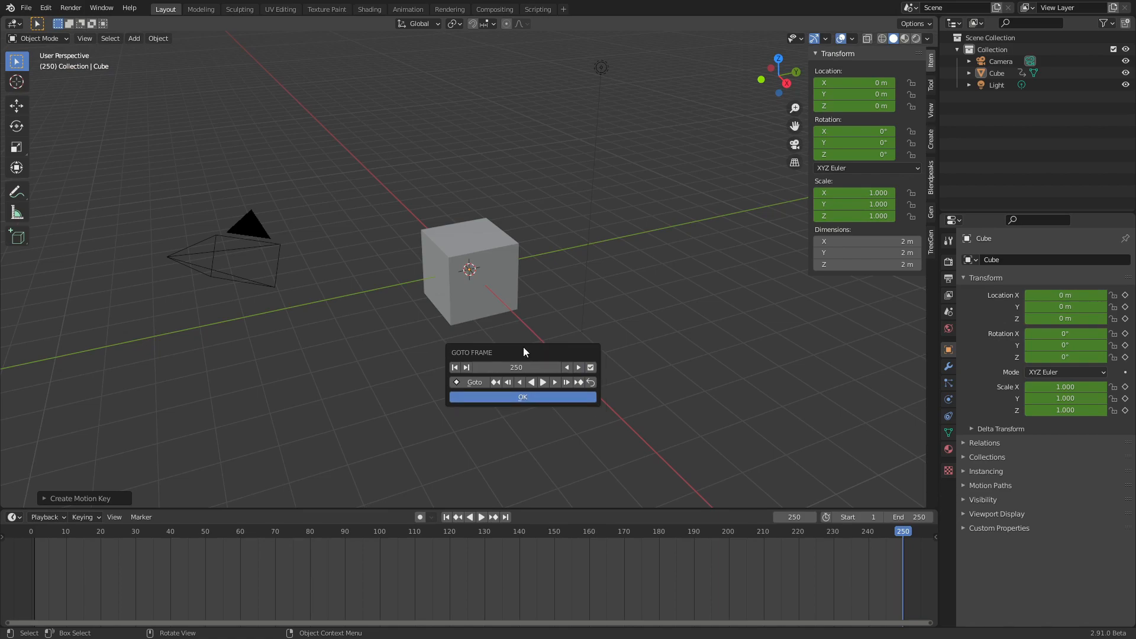
pyautogui.press('Escape')
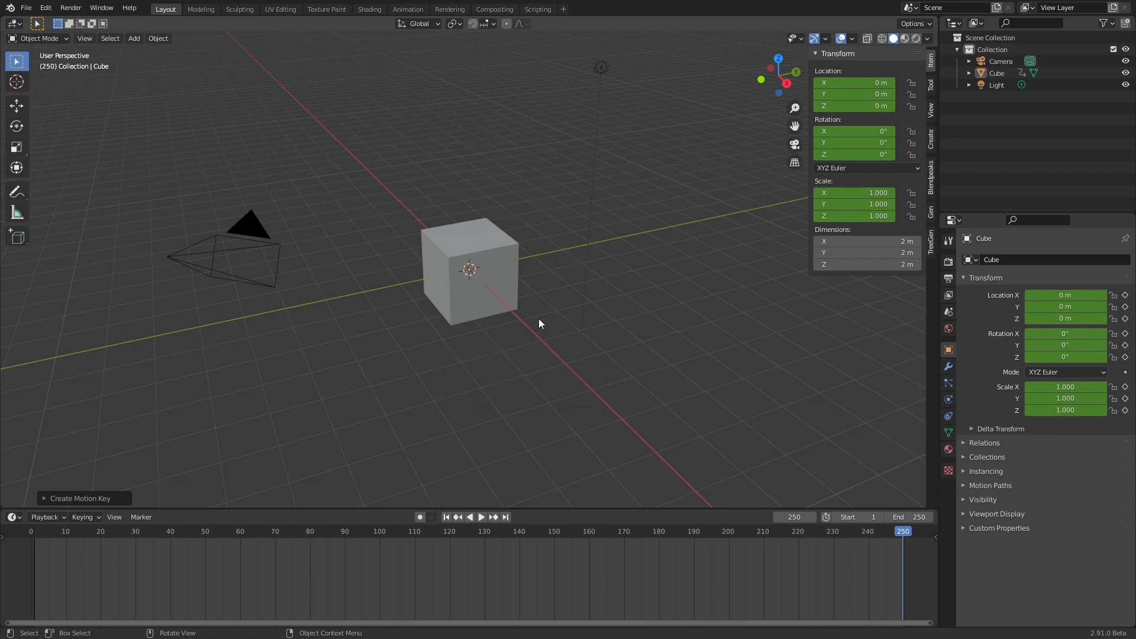
# Use Goto Frame to send the playhead from the end of the timeline to frame 100, and dismiss the dialog
pyautogui.hotkey('ctrl', 'g')
pyautogui.click(518, 337)
pyautogui.write('100')
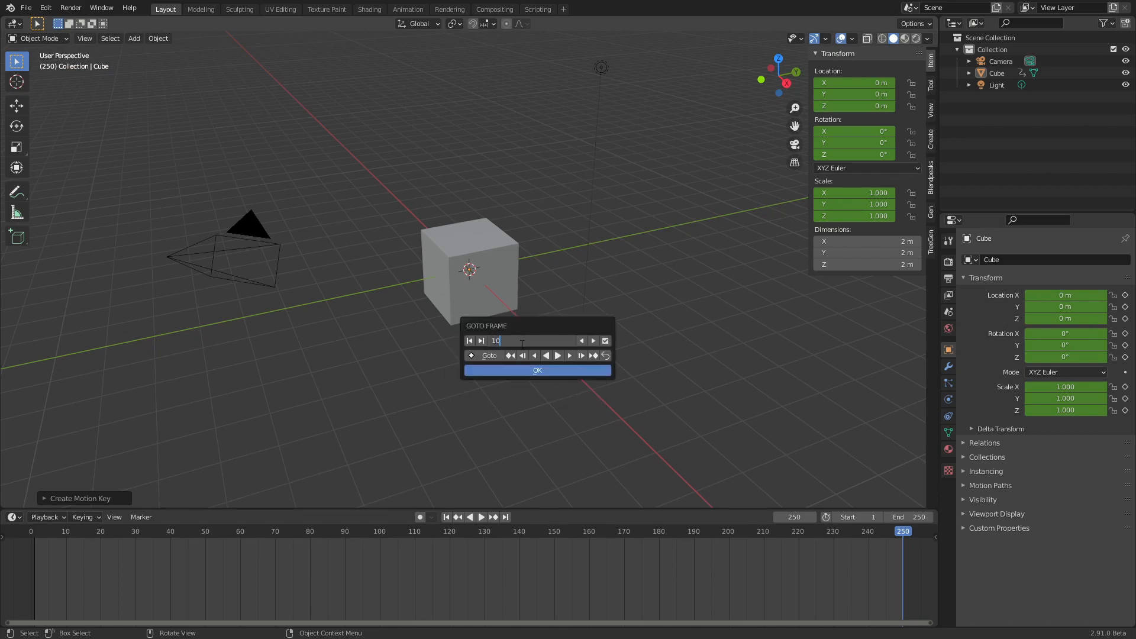
pyautogui.press('Return')
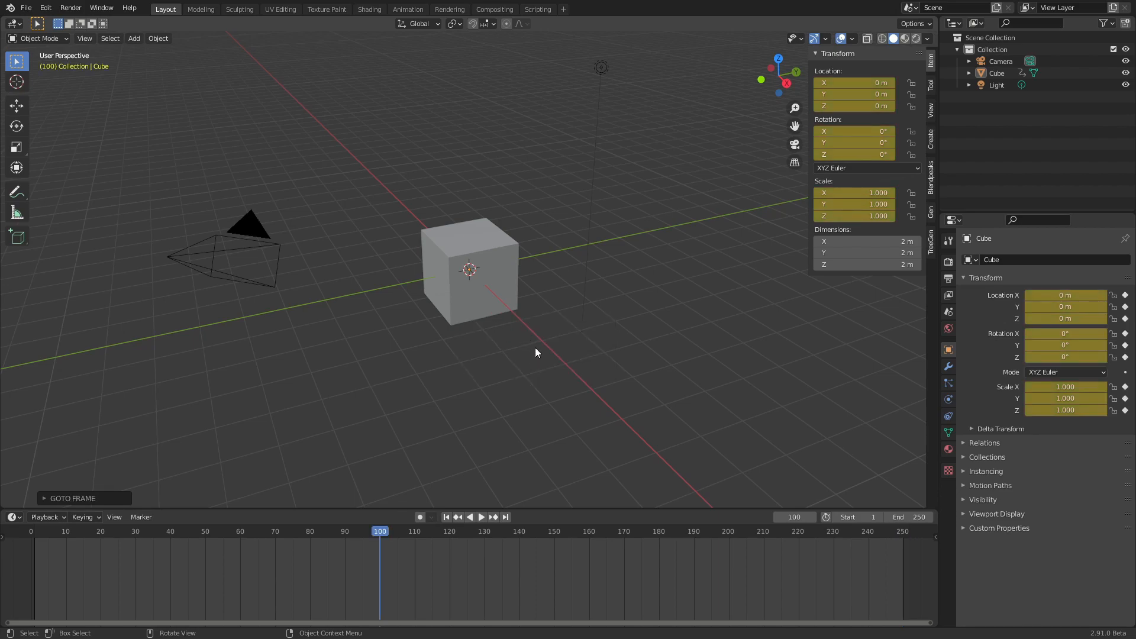
pyautogui.hotkey('ctrl', 'g')
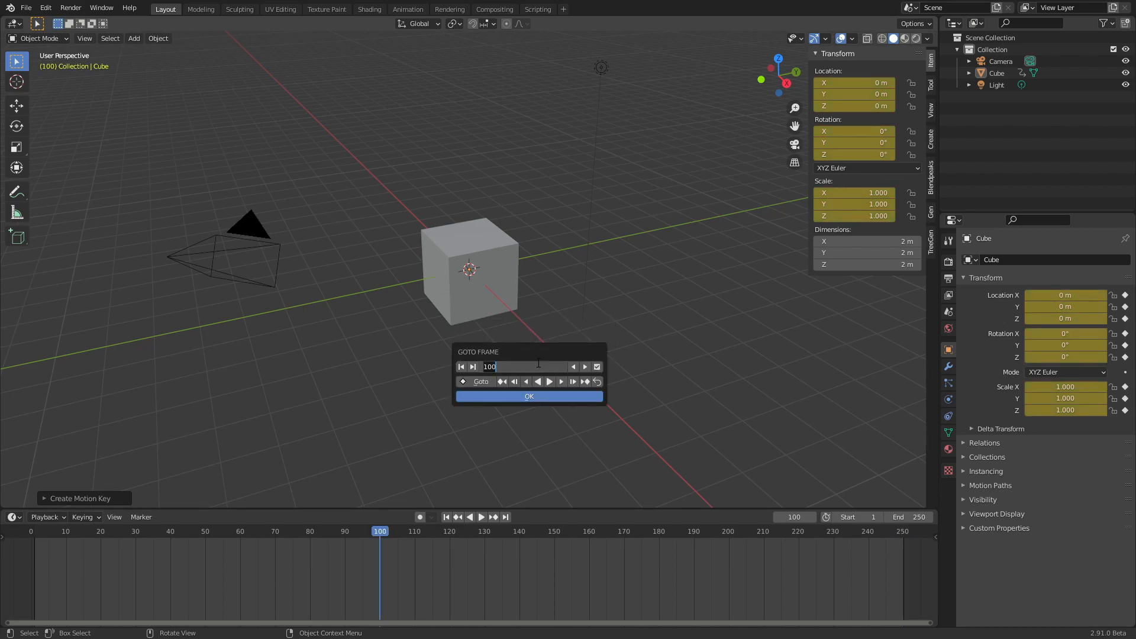
pyautogui.press('Return')
pyautogui.click(333, 293)
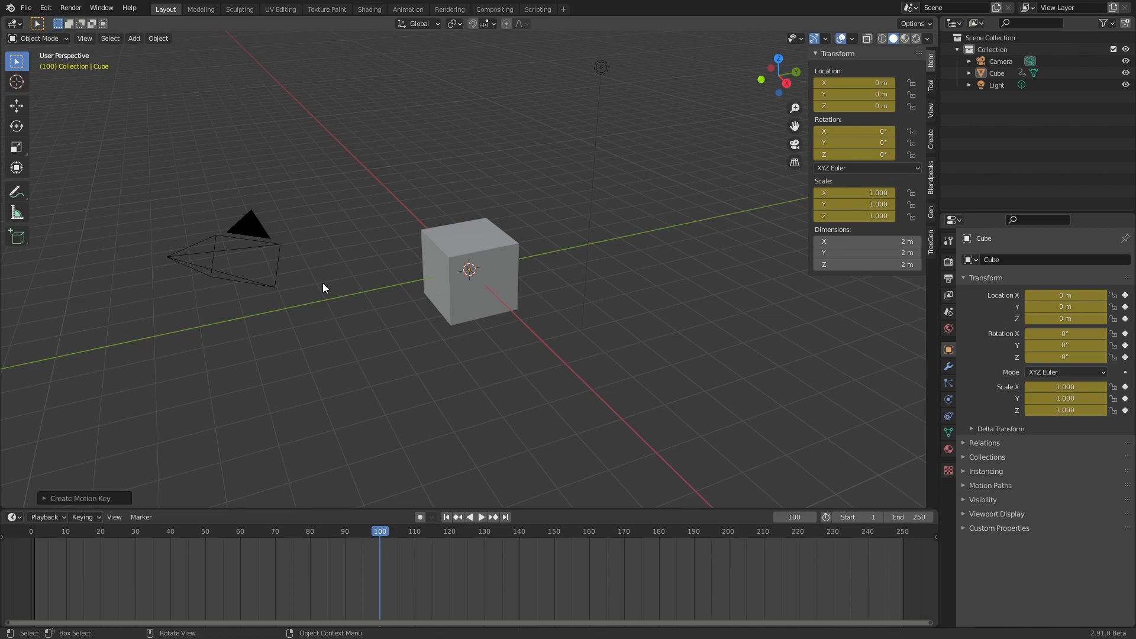
# Use Quick Keyframe to key the cube at about frames 117, 128 and 129, and delete the keyframe at frame 129
pyautogui.click(470, 239)
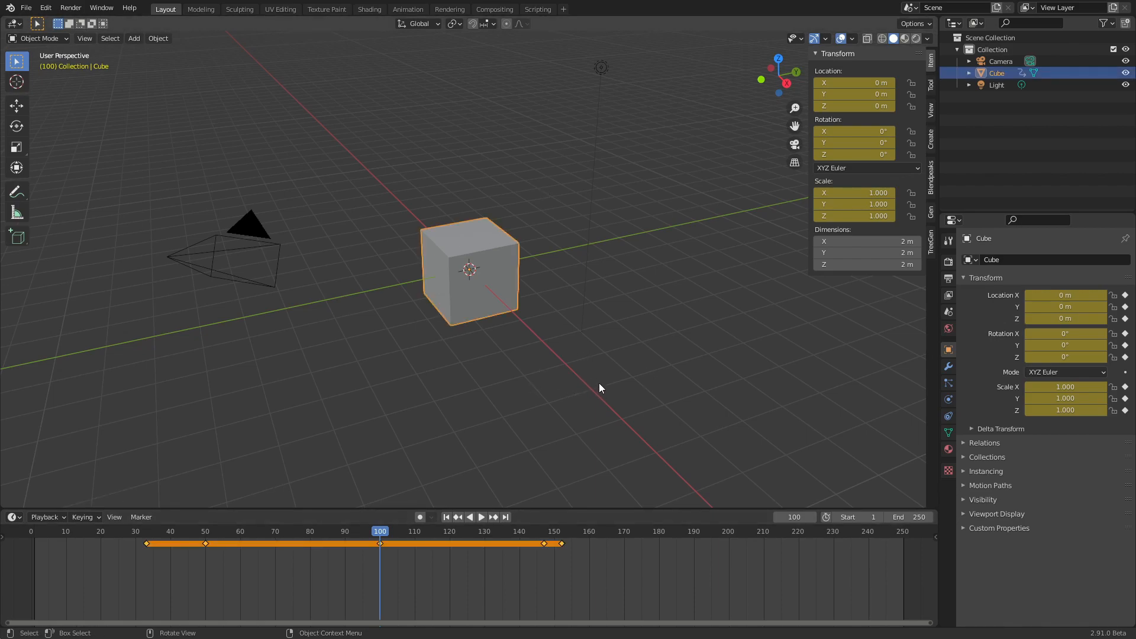
pyautogui.press('i')
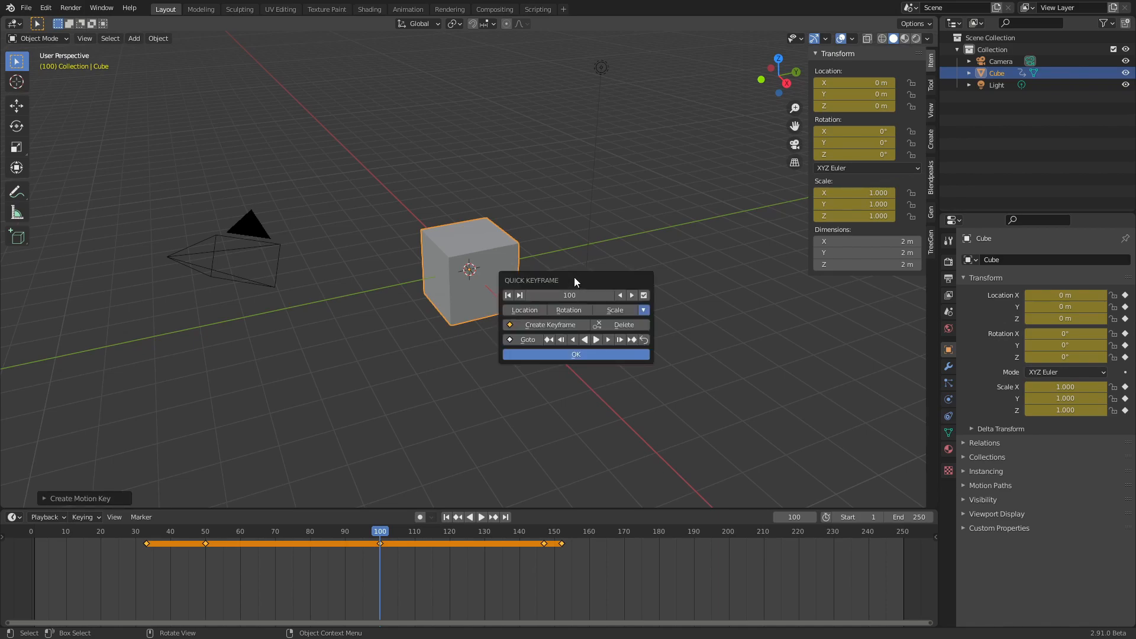
pyautogui.click(645, 293)
pyautogui.moveTo(577, 296)
pyautogui.mouseDown()
pyautogui.moveTo(551, 295)
pyautogui.moveTo(621, 296)
pyautogui.moveTo(563, 295)
pyautogui.mouseUp()
pyautogui.click(550, 325)
pyautogui.click(554, 325)
pyautogui.click(555, 323)
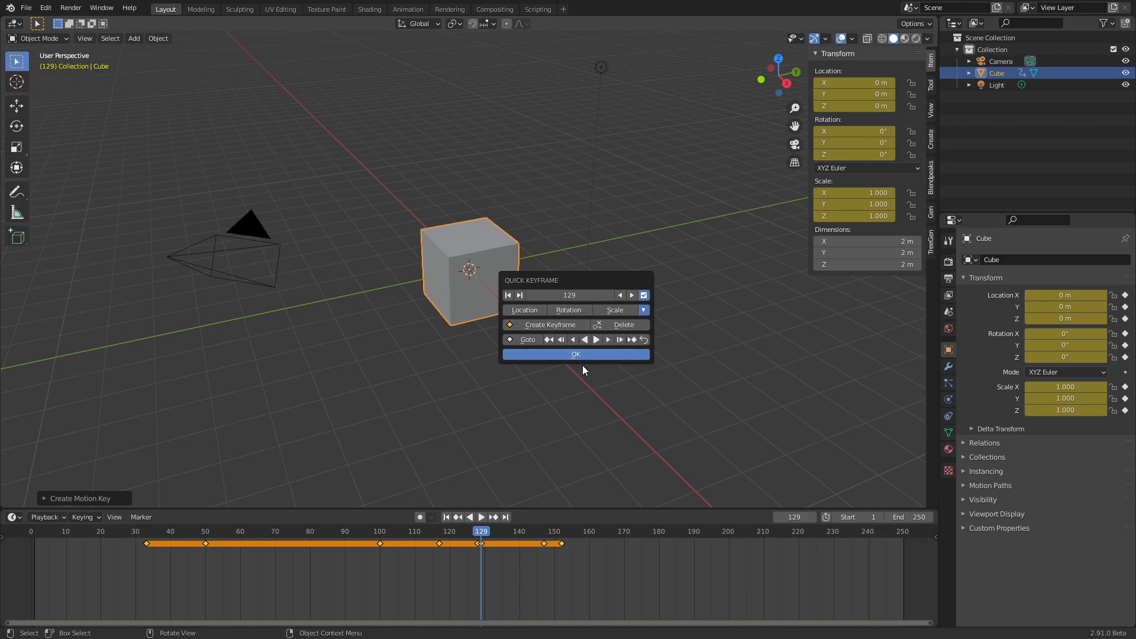
pyautogui.click(622, 327)
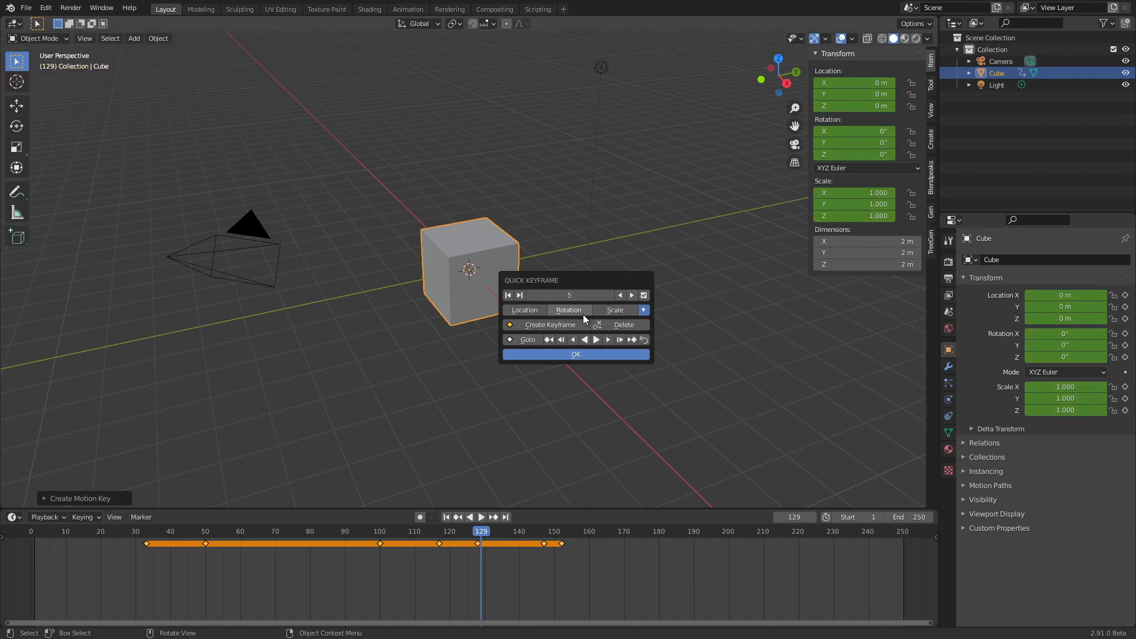
# Create keyframes for the cube at frames 5 and 15
pyautogui.click(551, 294)
pyautogui.click(551, 325)
pyautogui.click(571, 295)
pyautogui.write('15')
pyautogui.press('Return')
pyautogui.click(556, 324)
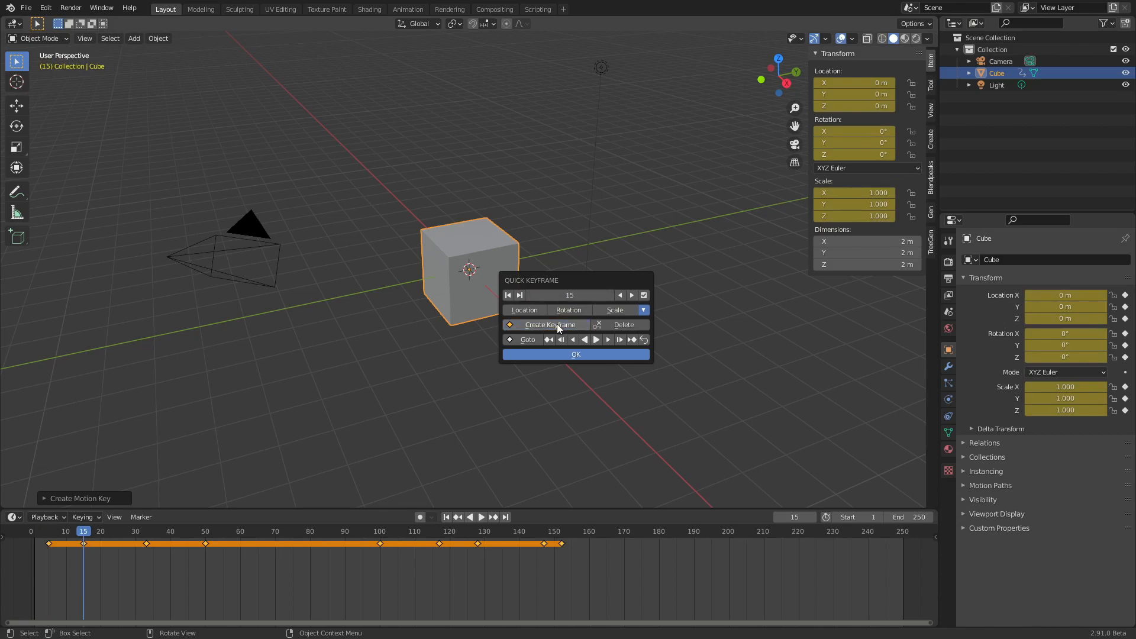
# Create keyframes for the cube at frames 20 and 200
pyautogui.click(576, 296)
pyautogui.write('20')
pyautogui.press('Return')
pyautogui.click(561, 327)
# Key the cube again at frame 100 and frame 200
pyautogui.click(579, 293)
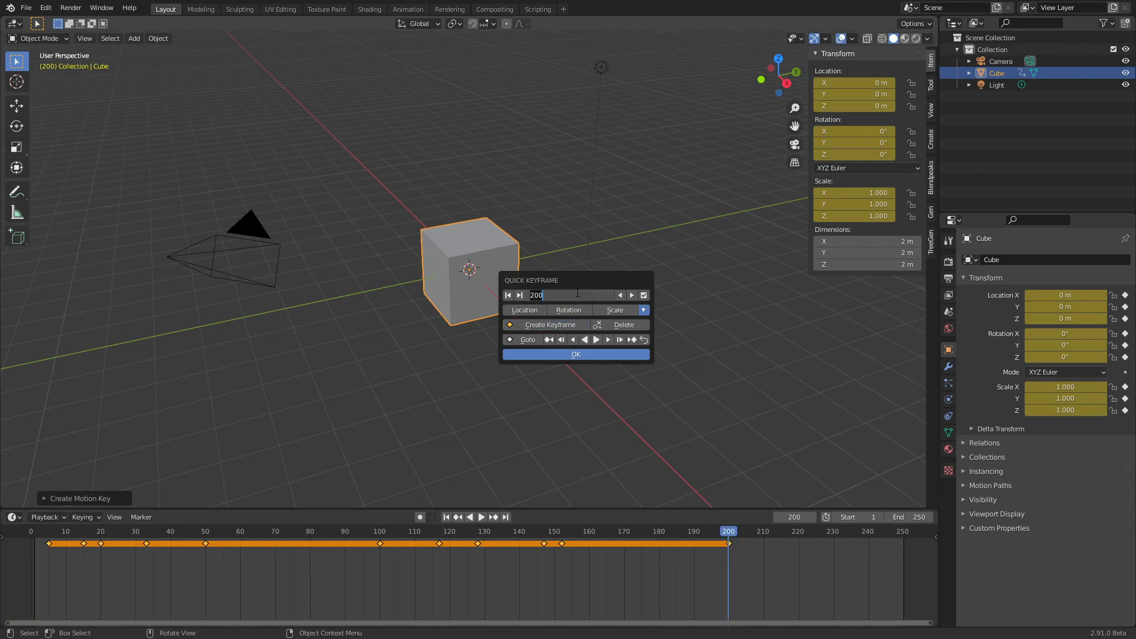
pyautogui.write('100')
pyautogui.press('Return')
pyautogui.click(540, 327)
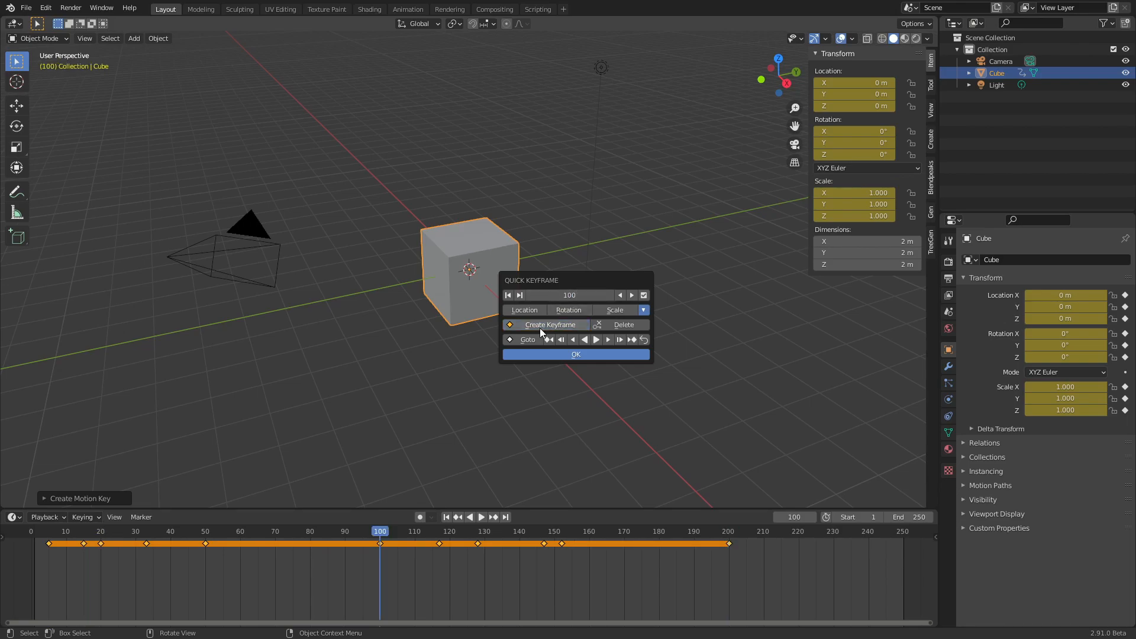
pyautogui.click(586, 295)
pyautogui.write('200')
pyautogui.press('Return')
pyautogui.click(549, 323)
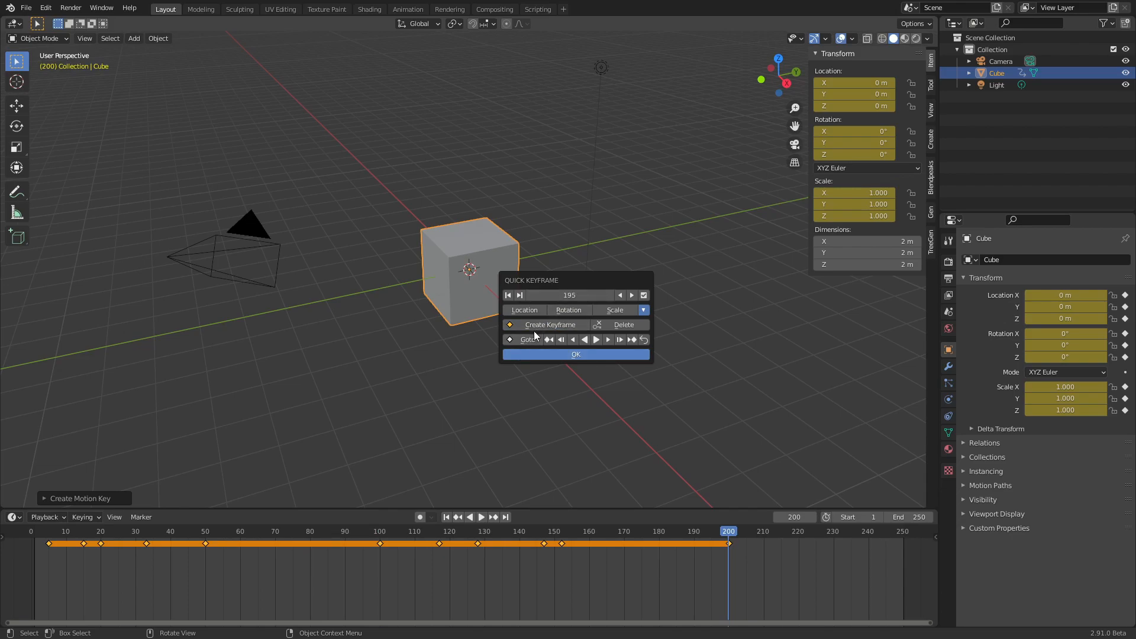
# Go to frame 156 with Quick Keyframe, and start and cancel animation playback from there
pyautogui.moveTo(579, 296); pyautogui.dragTo(532, 296)
pyautogui.click(531, 340)
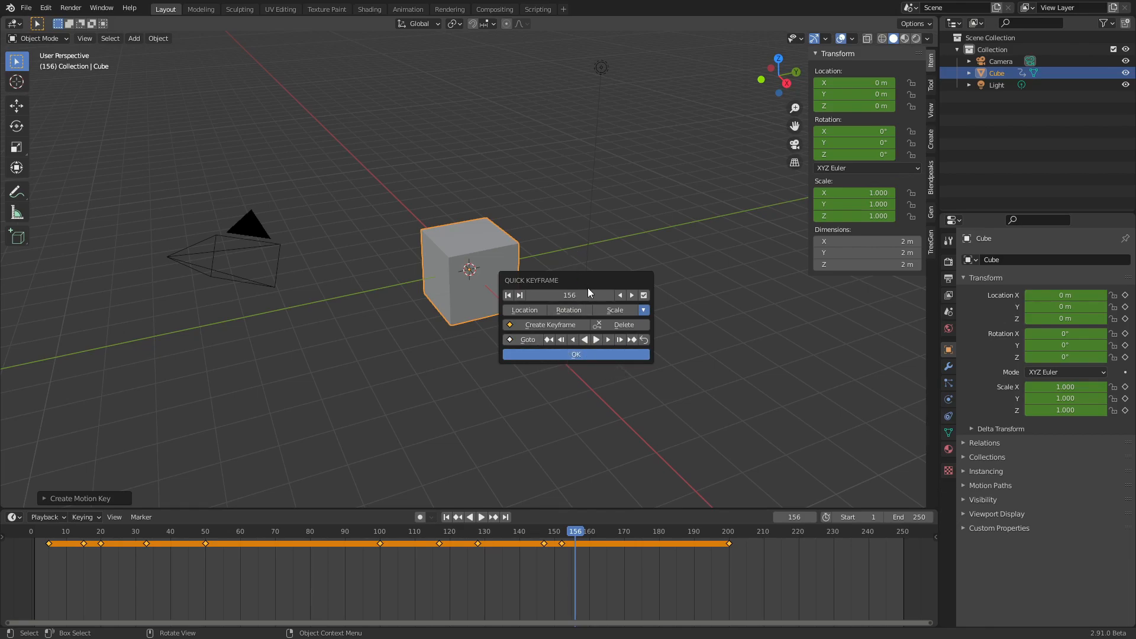
pyautogui.moveTo(598, 274); pyautogui.dragTo(654, 193)
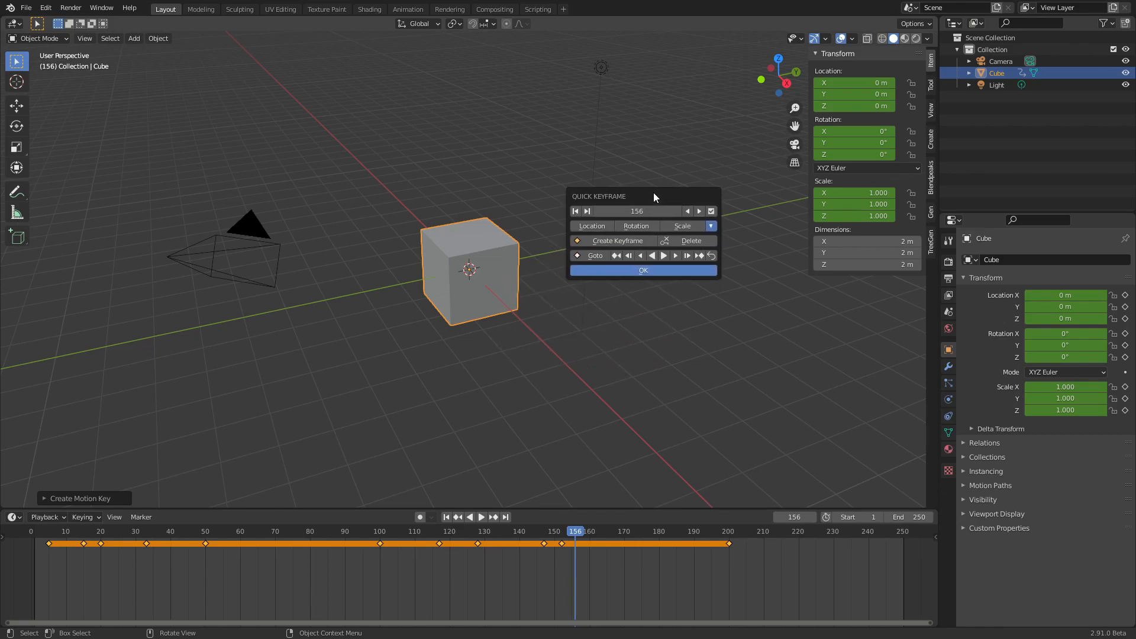
pyautogui.click(664, 256)
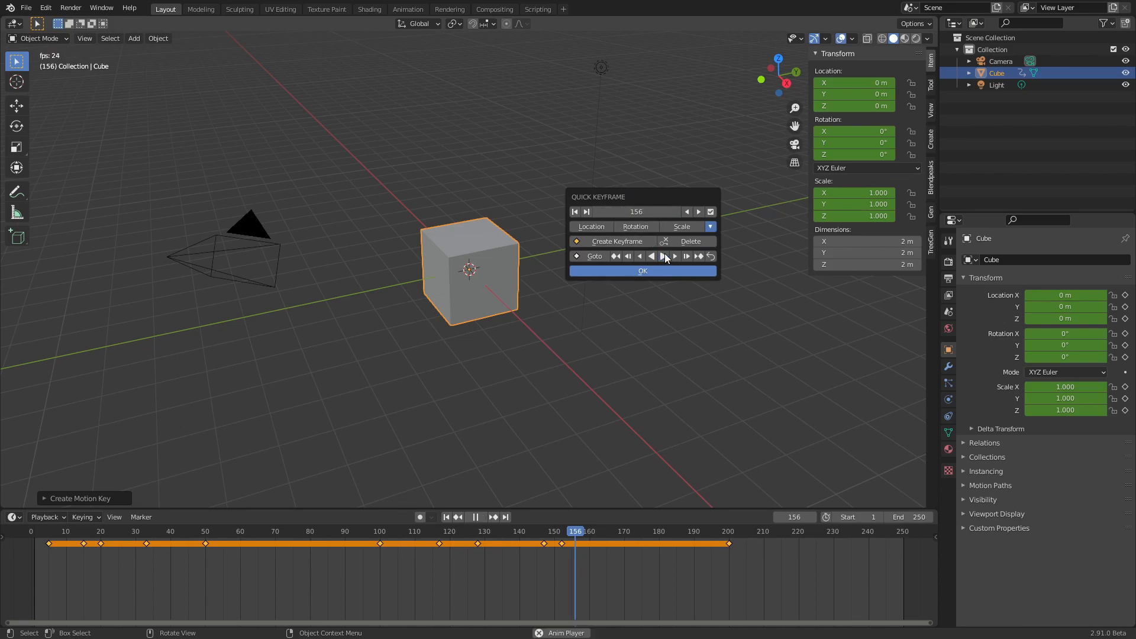
pyautogui.click(712, 256)
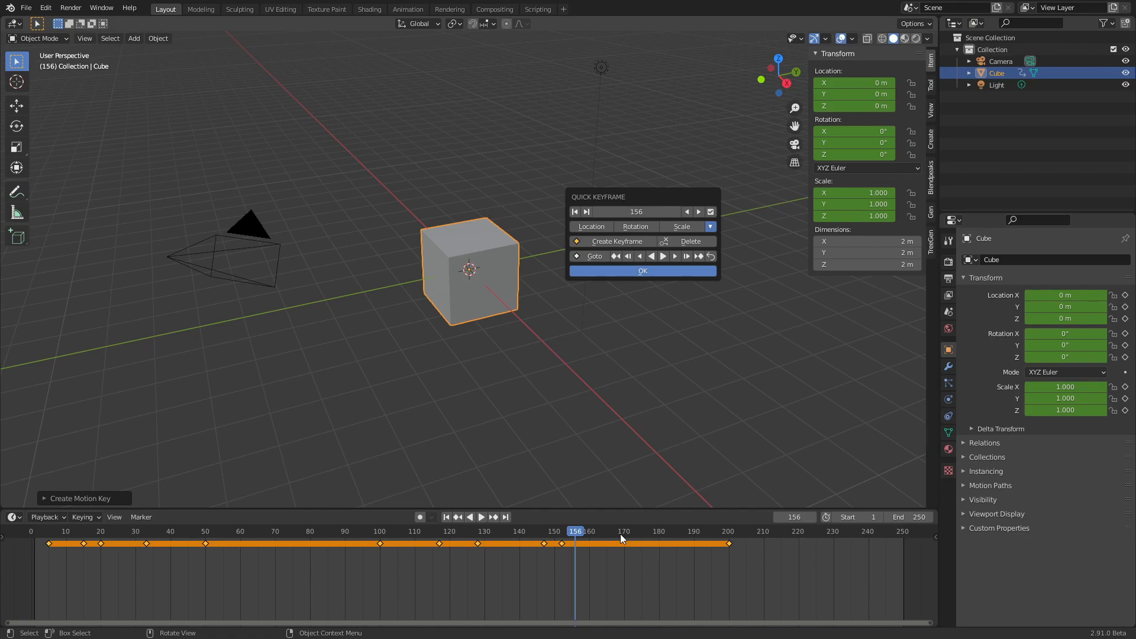
# Scrub the timeline to frame 107, play the animation while jumping back between keyframes, and stop playback
pyautogui.moveTo(621, 534); pyautogui.dragTo(404, 533)
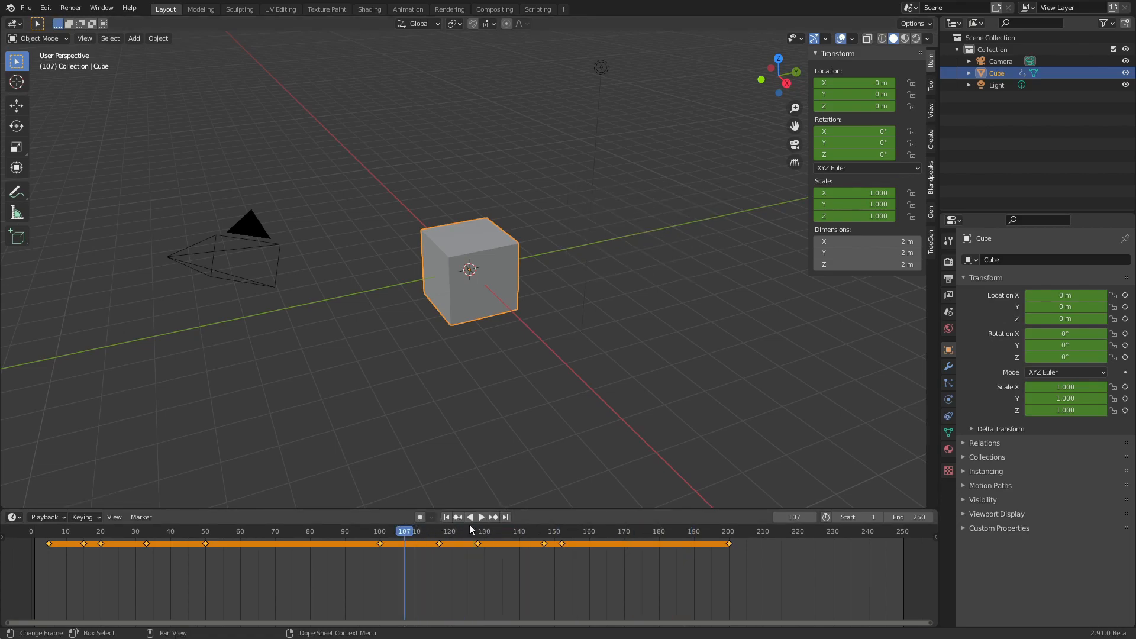
pyautogui.click(481, 518)
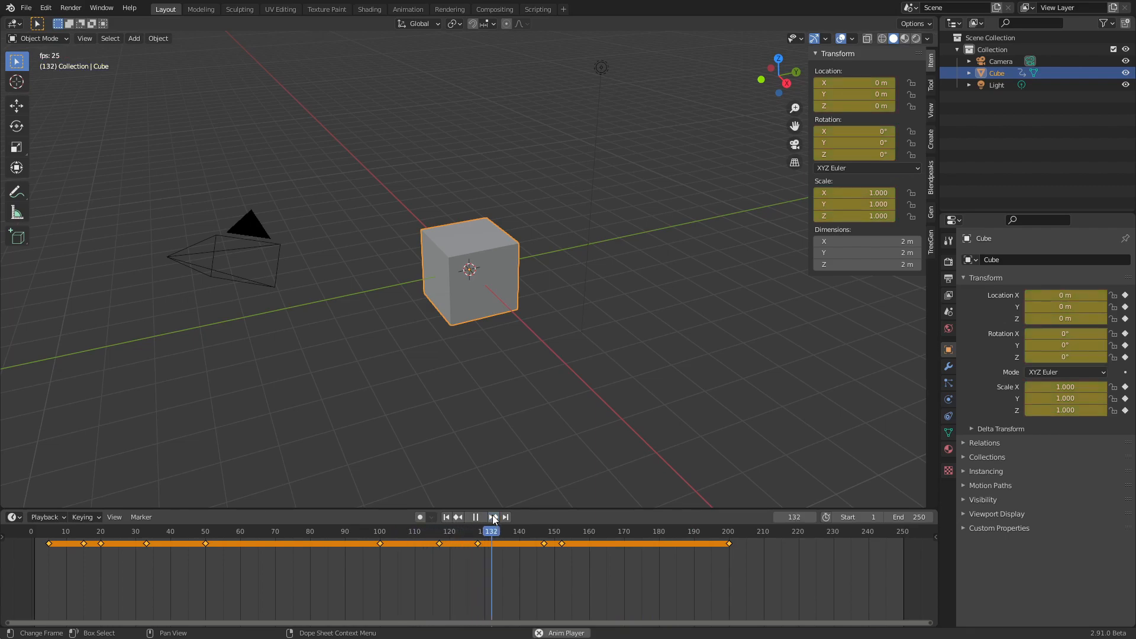
pyautogui.click(463, 517)
pyautogui.click(464, 517)
pyautogui.click(458, 517)
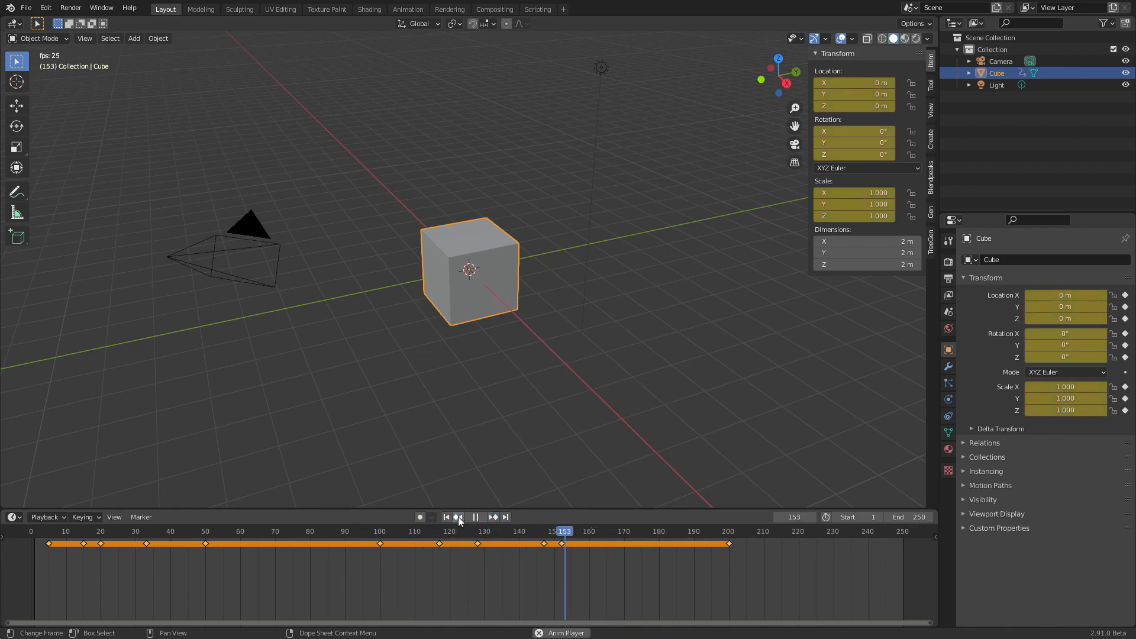
pyautogui.click(459, 516)
pyautogui.click(461, 517)
pyautogui.click(461, 516)
pyautogui.click(460, 516)
pyautogui.click(475, 517)
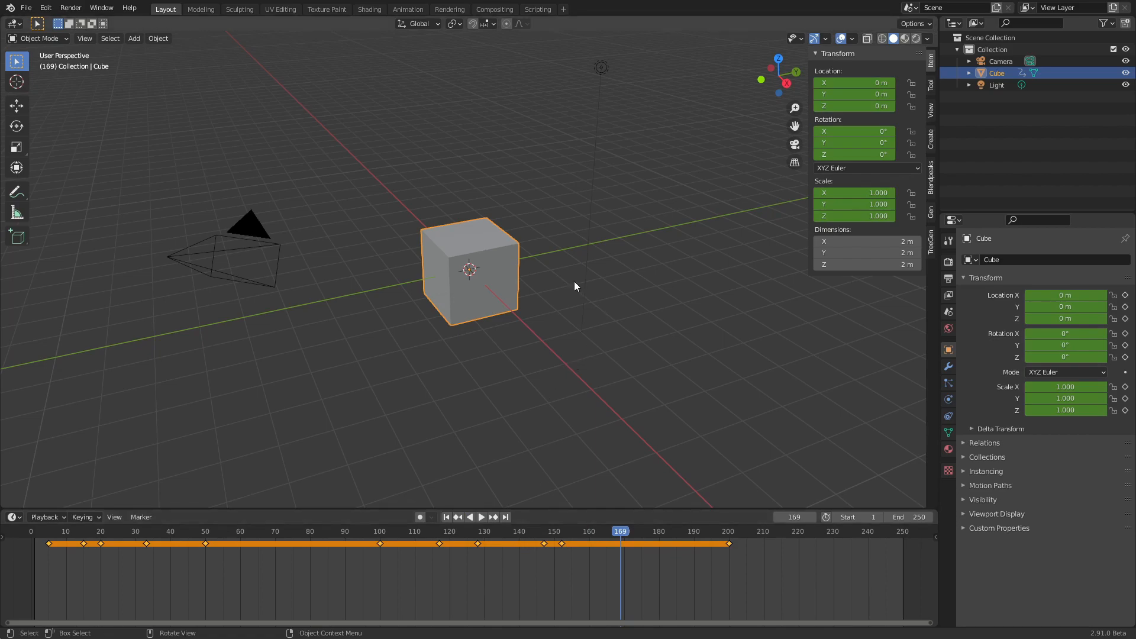
# Reopen Quick Keyframe and use its playback and keyframe-jump controls to move among the cube's keyframes, ending at frame 128
pyautogui.press('k')
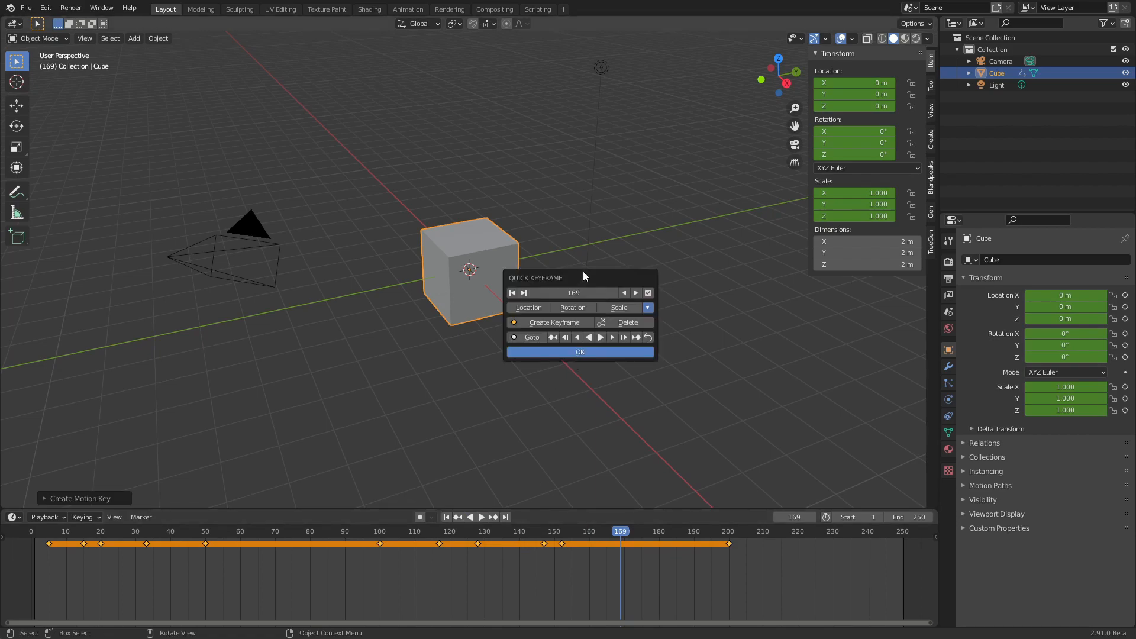
pyautogui.click(599, 337)
pyautogui.click(566, 337)
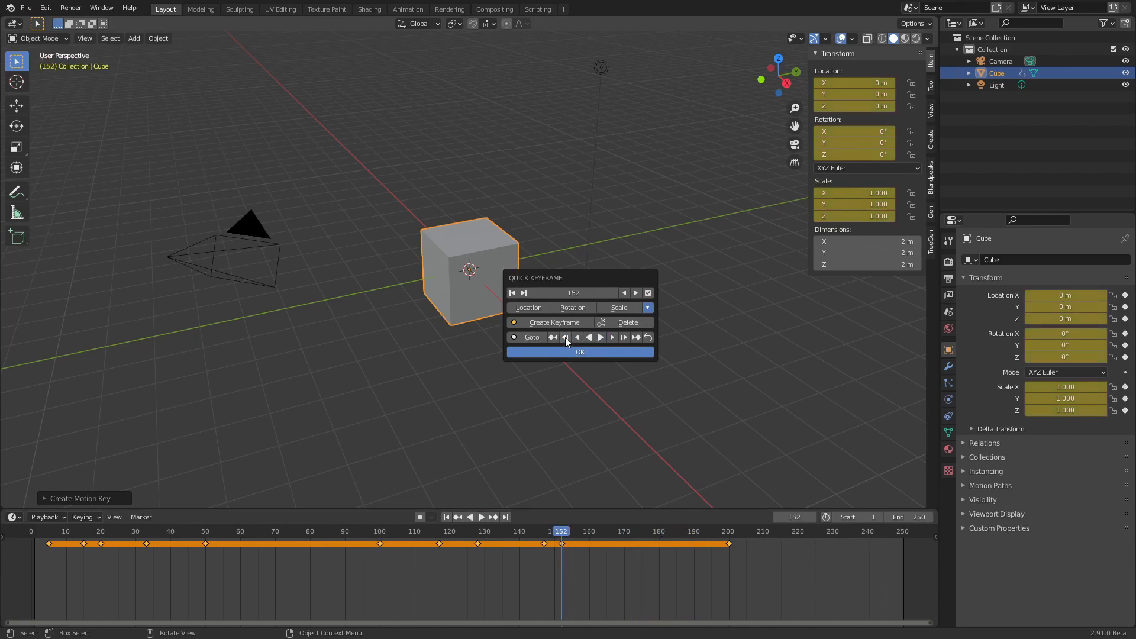
pyautogui.click(601, 338)
pyautogui.click(603, 337)
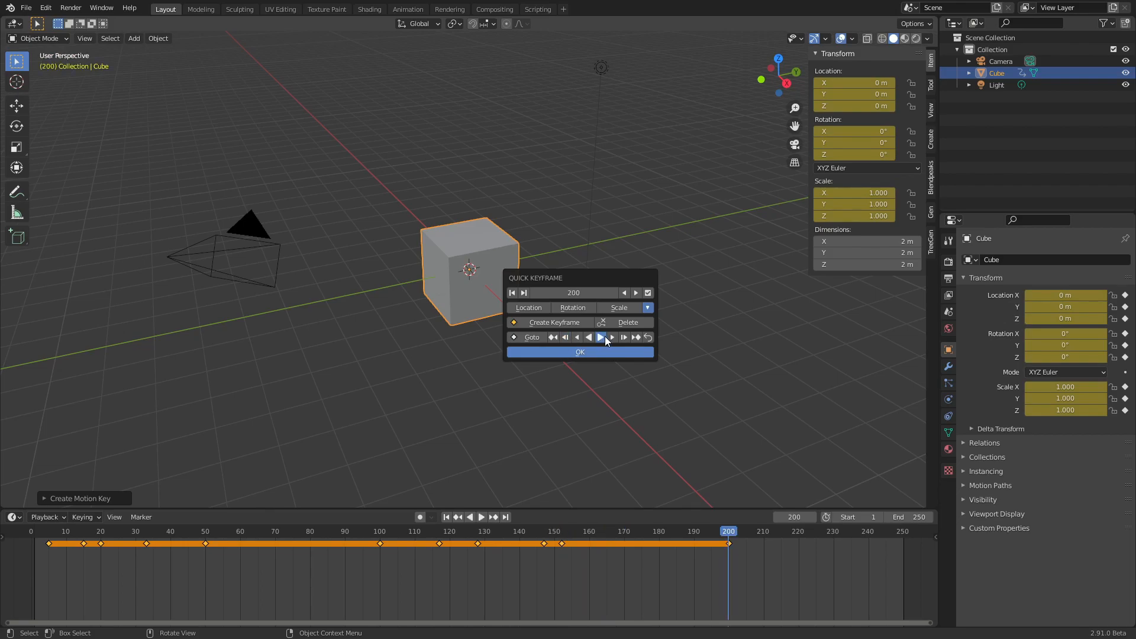
pyautogui.click(565, 337)
pyautogui.click(566, 337)
pyautogui.click(566, 337)
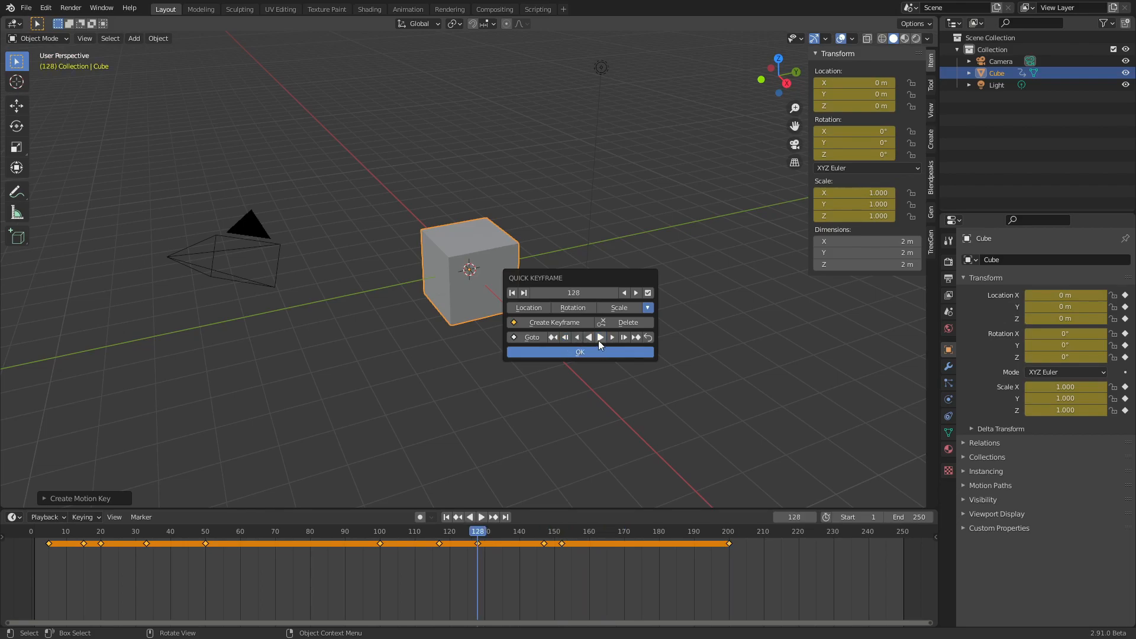
# Play the animation from frame 128, return to frame 152, and resume and stop playback from Quick Keyframe
pyautogui.click(599, 337)
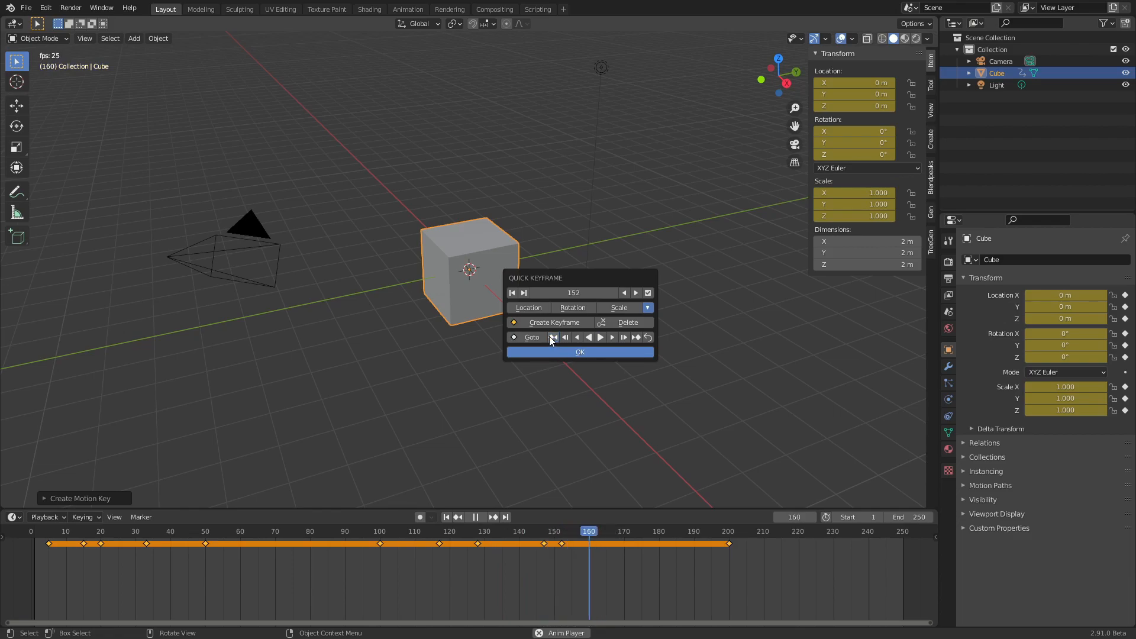
pyautogui.click(551, 338)
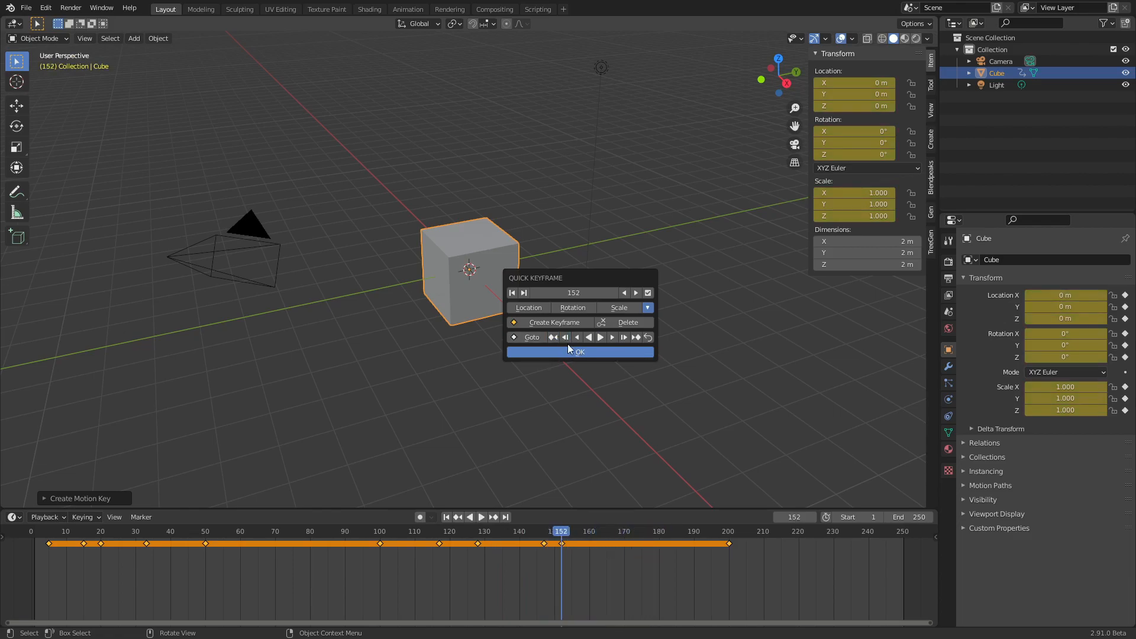
pyautogui.click(612, 338)
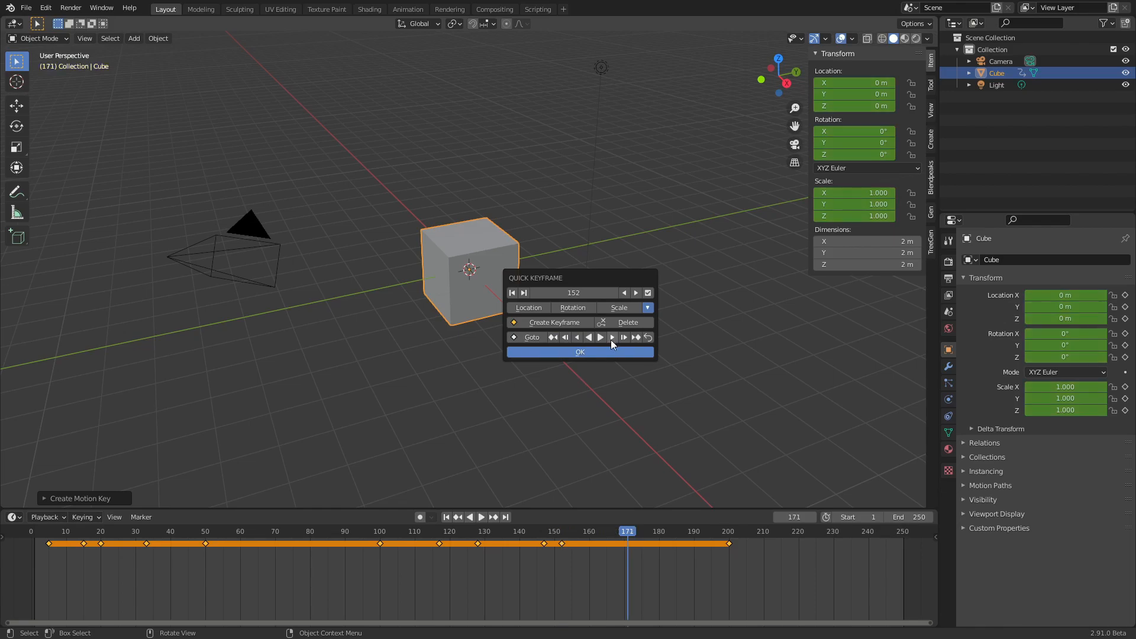
pyautogui.click(611, 339)
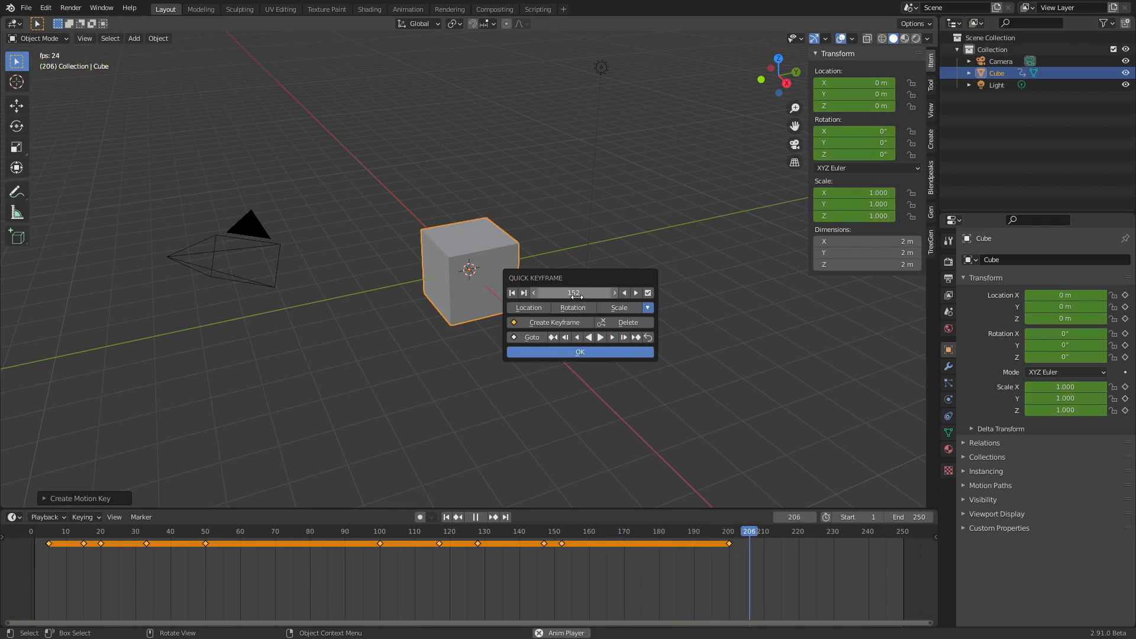
pyautogui.click(614, 337)
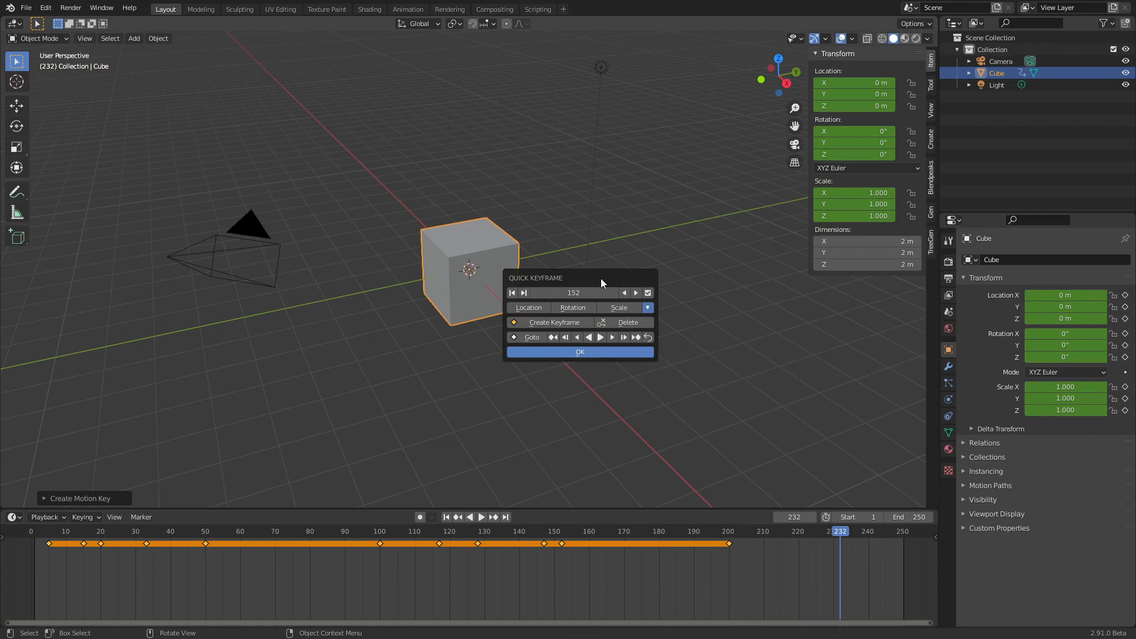
# Try Quick Keyframe's playback cancel control at frame 168 and reposition its dialog in the viewport
pyautogui.click(557, 322)
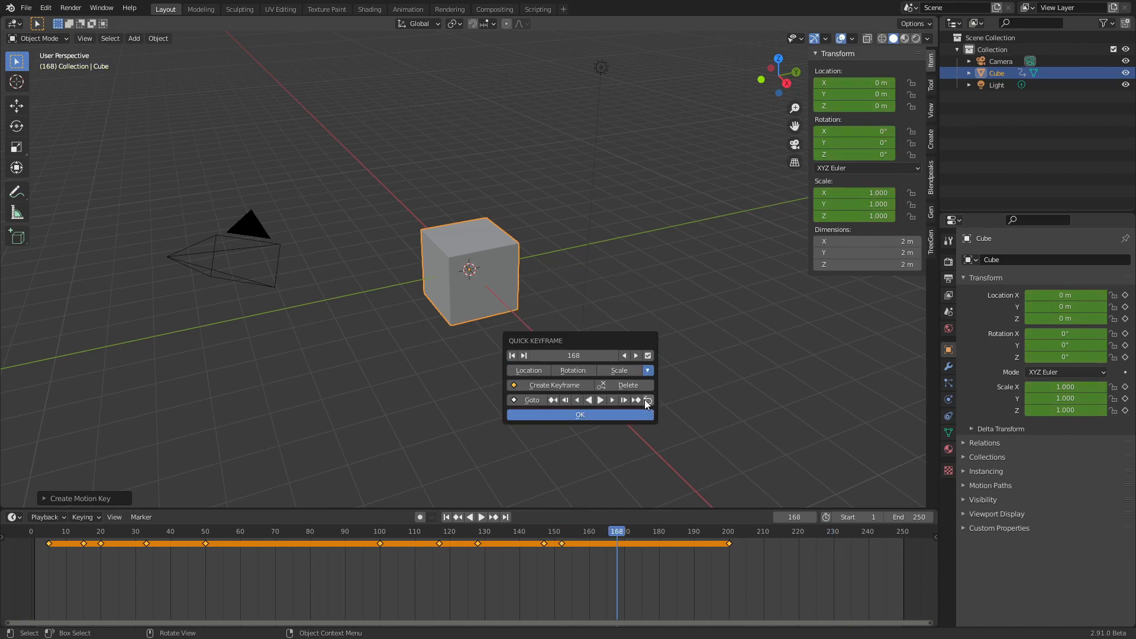
pyautogui.click(647, 400)
pyautogui.moveTo(588, 341); pyautogui.dragTo(617, 297)
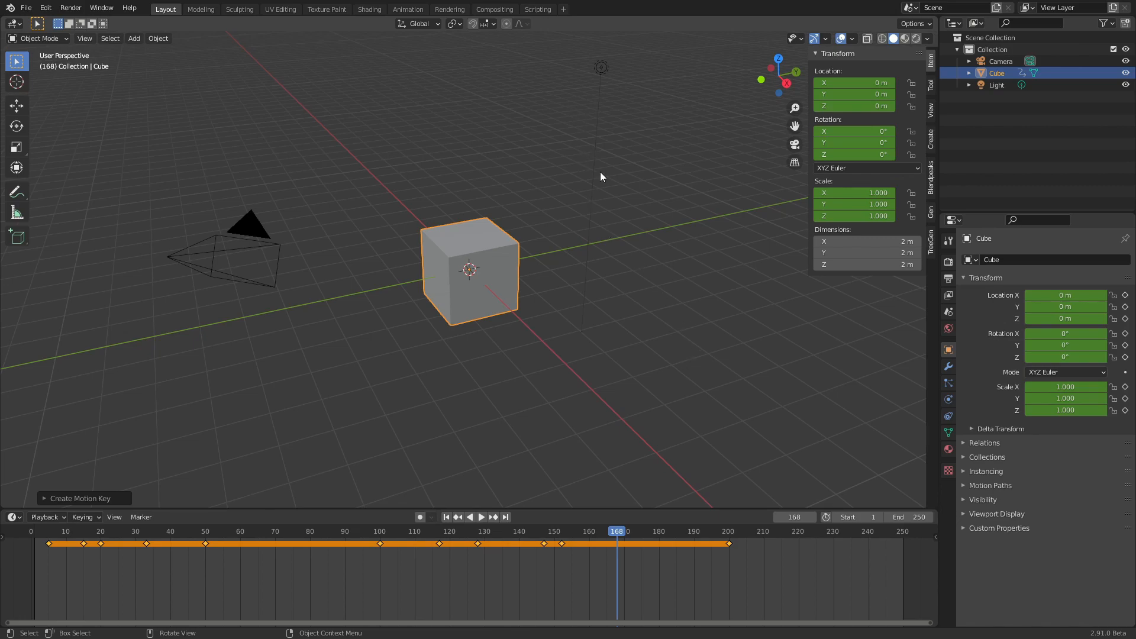
# With the Delete Keyframe dialog, delete the cube's keyframes at frames 152 and 147 and clear all of its remaining animation
pyautogui.hotkey('alt', 'i')
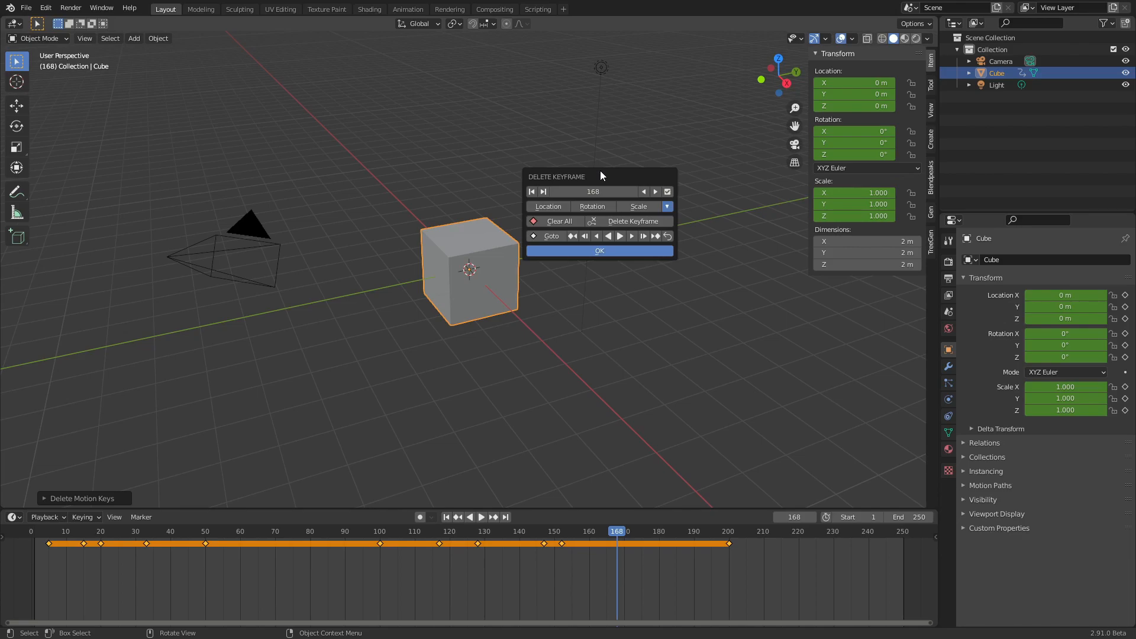
pyautogui.click(587, 236)
pyautogui.click(604, 223)
pyautogui.click(588, 238)
pyautogui.click(608, 222)
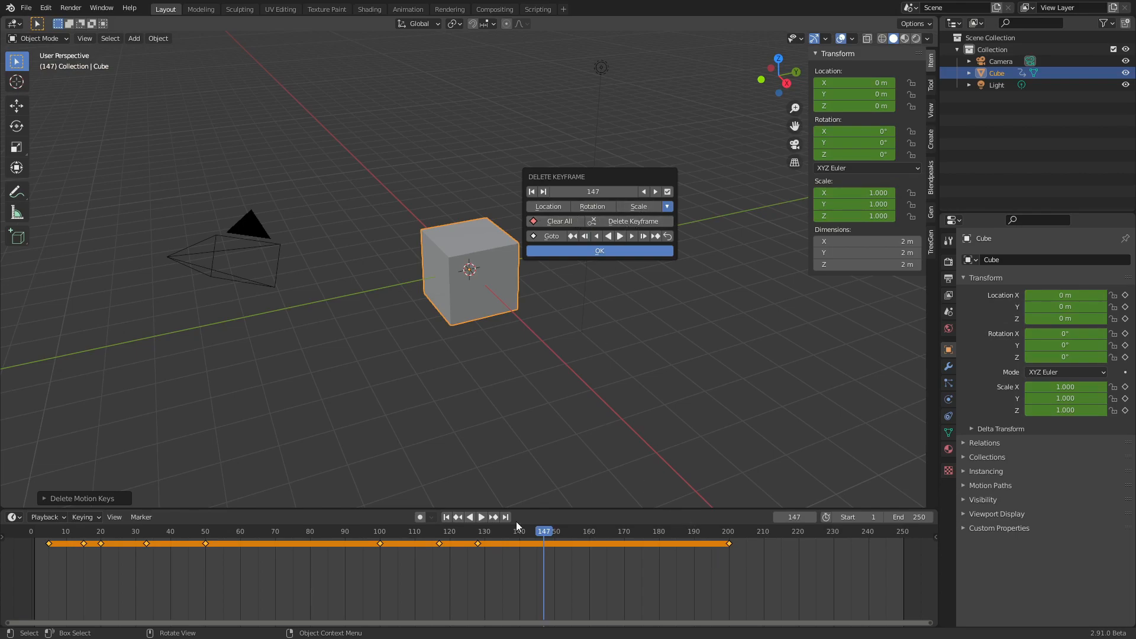
pyautogui.click(544, 223)
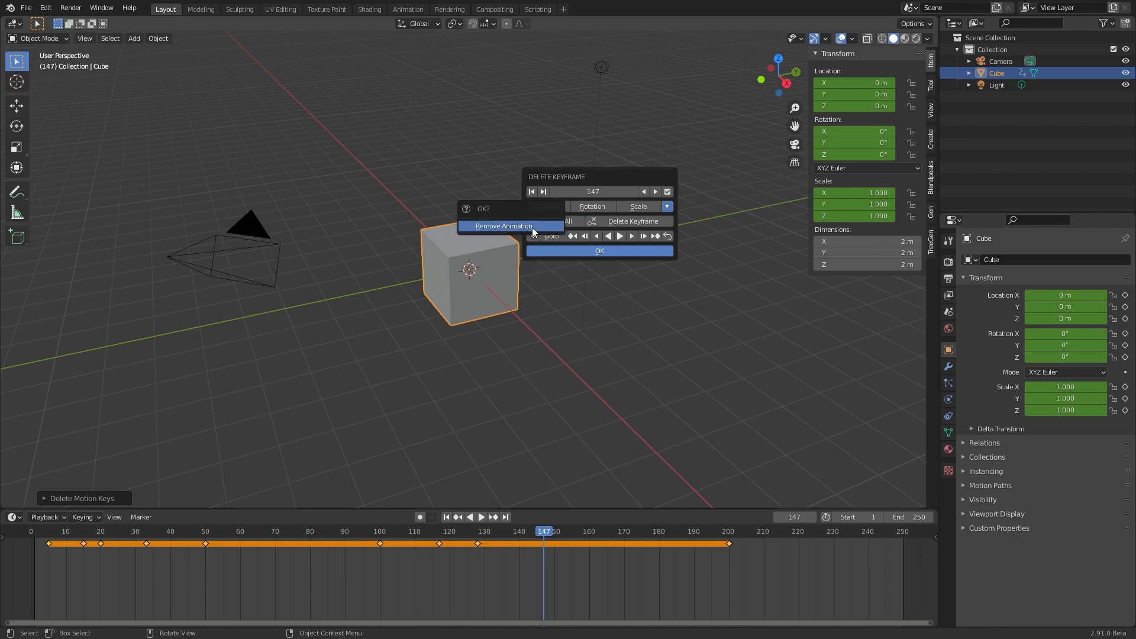
pyautogui.click(532, 226)
# Insert location, rotation and scale keyframes for the cube at frames 82, about 139, and 176
pyautogui.click(317, 545)
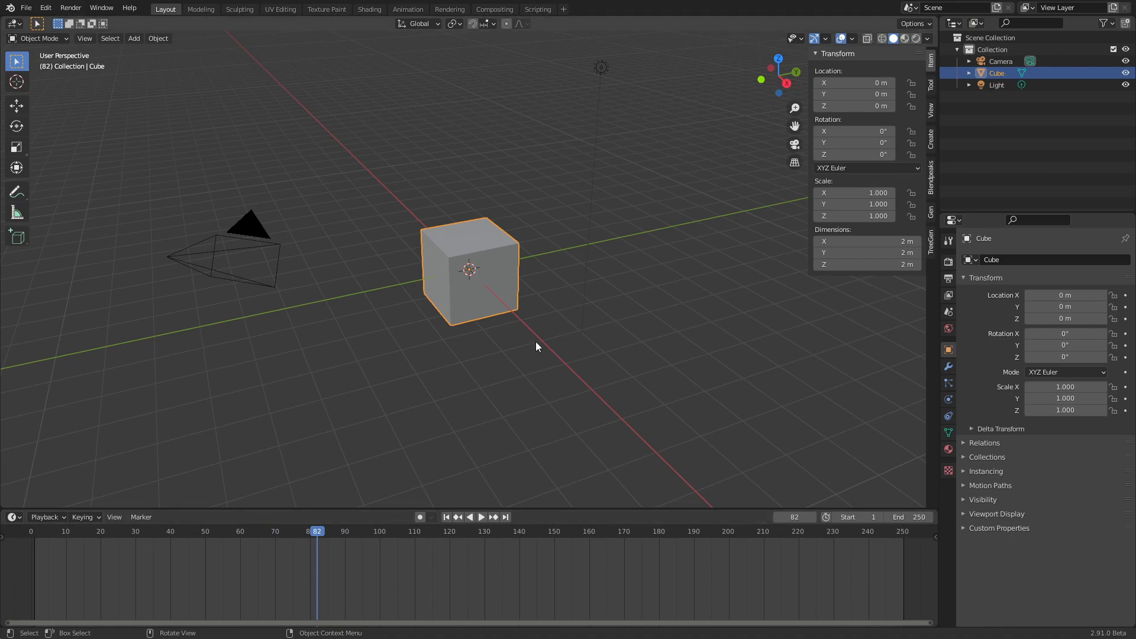
pyautogui.press('i')
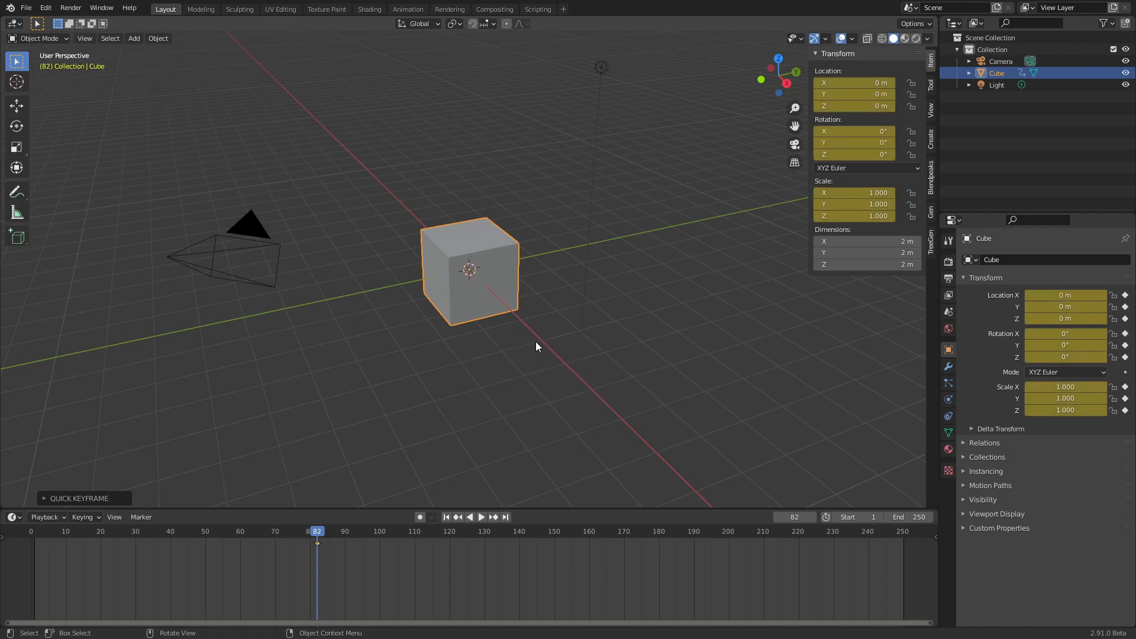
pyautogui.click(487, 530)
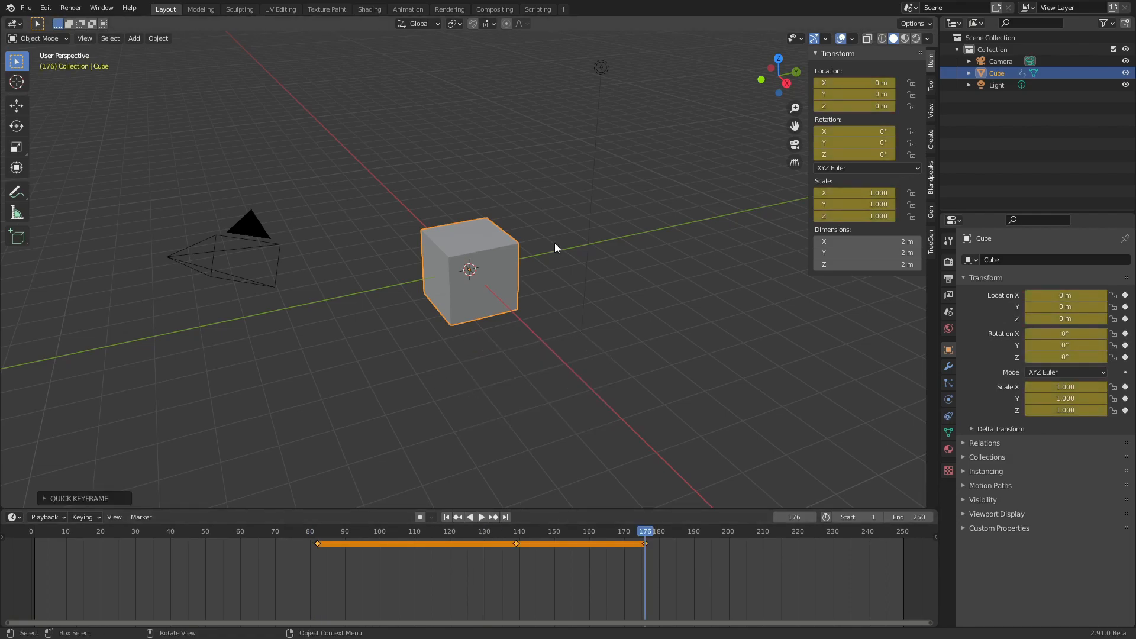